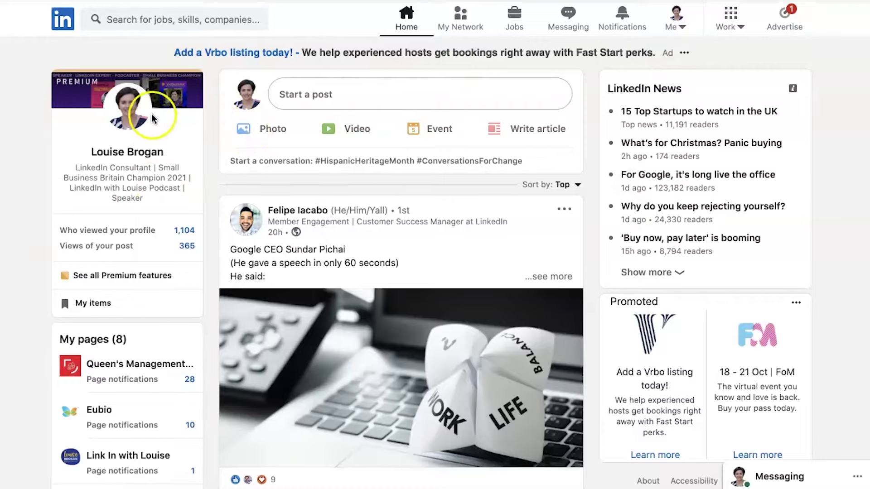
- Open your own profile from the Me menu, then its public profile settings page
click(680, 17)
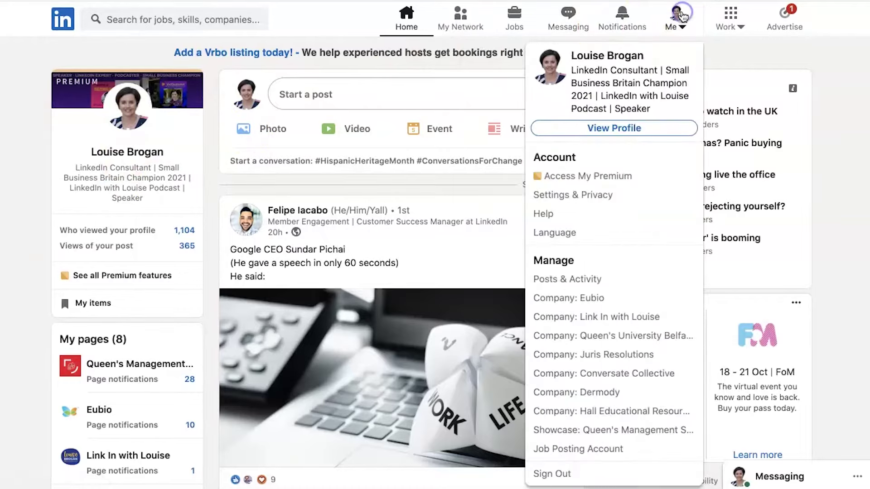
click(579, 129)
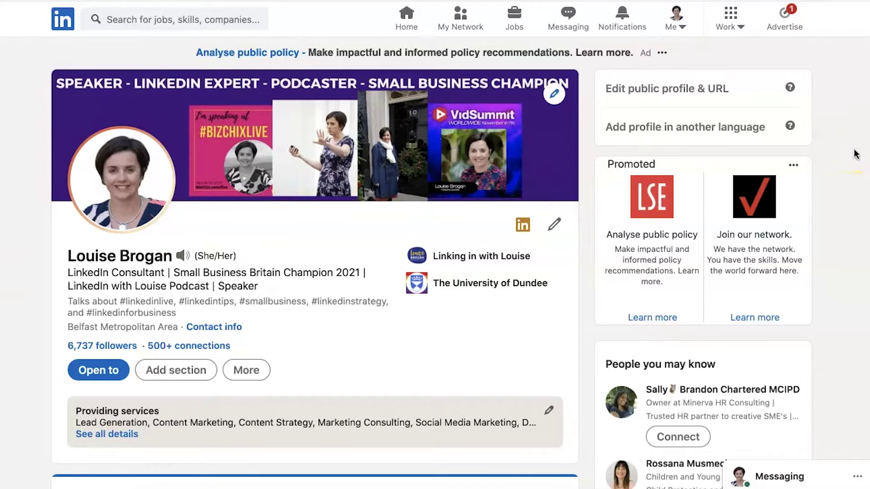
click(679, 91)
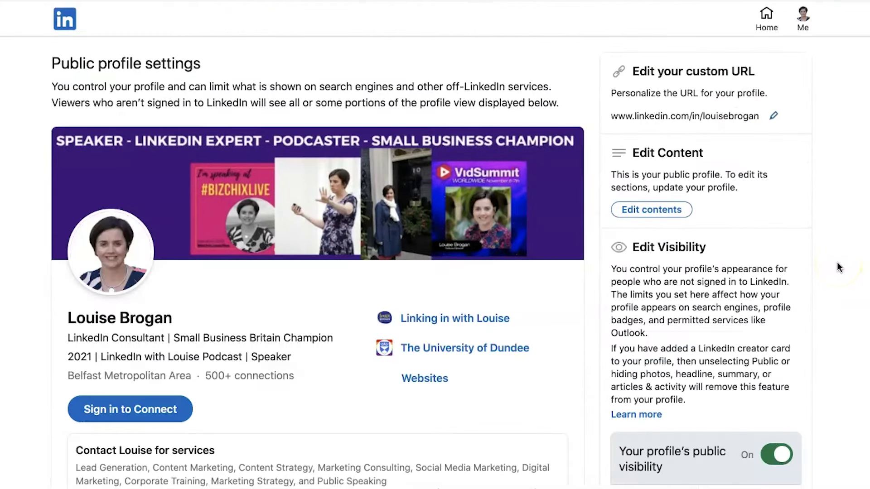
- Scroll down the public profile settings, reading the notes on search engines, Outlook and the LinkedIn creator card
scroll(838, 267, down, 5)
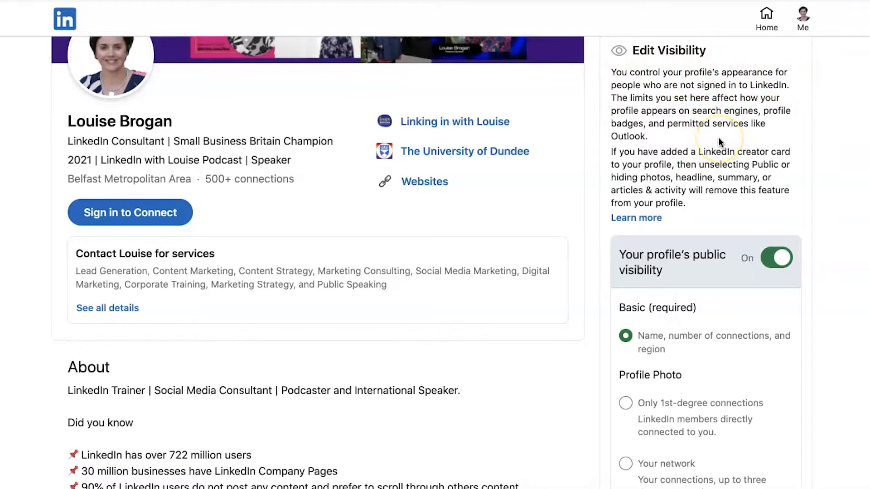
drag(720, 140, 696, 113)
click(763, 132)
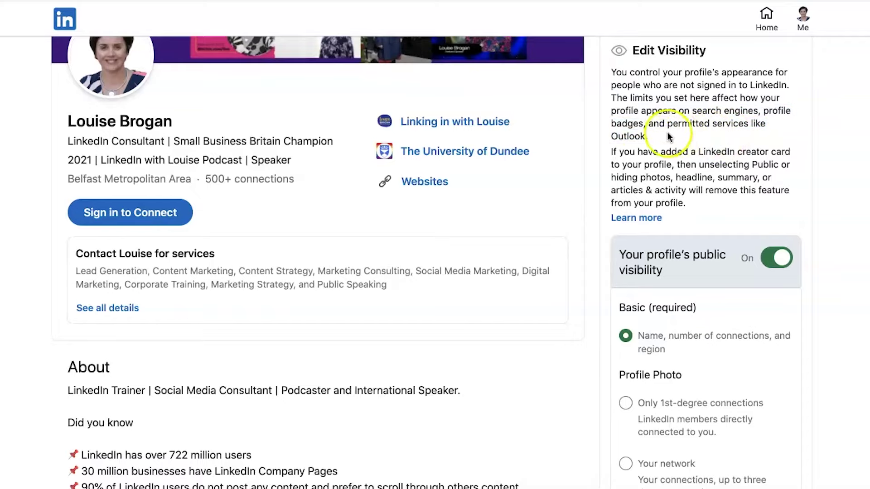
drag(649, 136, 613, 139)
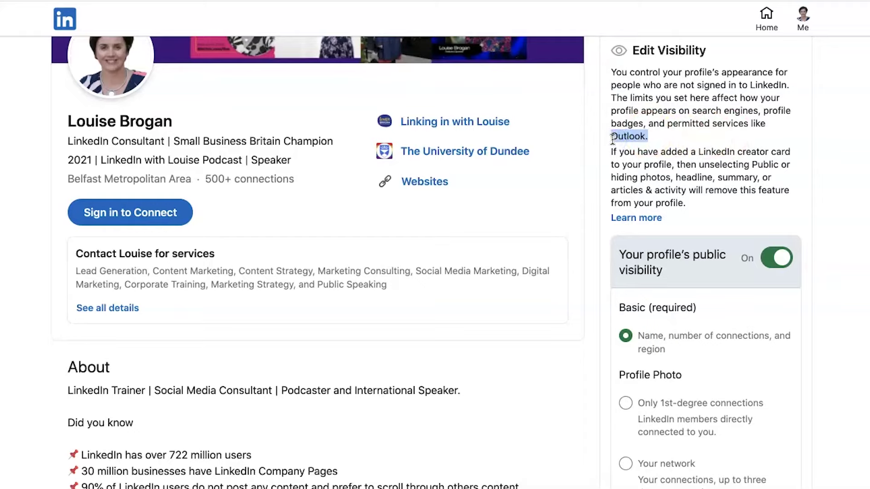
click(670, 142)
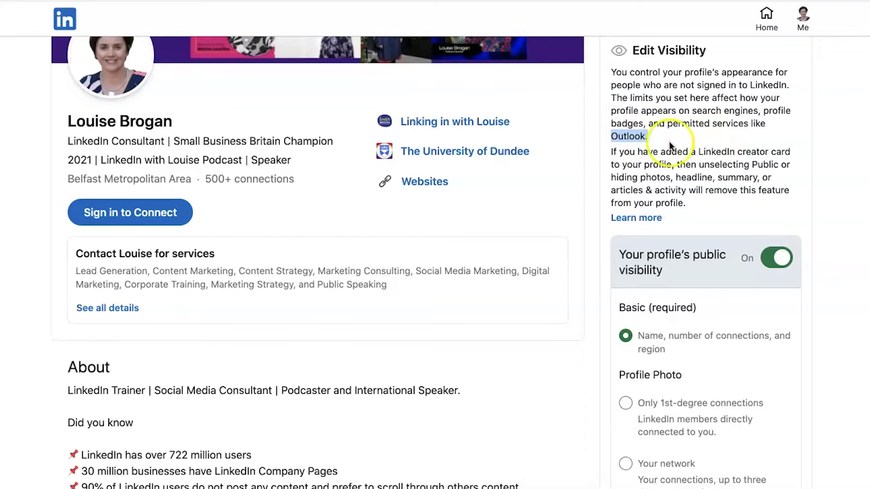
scroll(721, 231, down, 1)
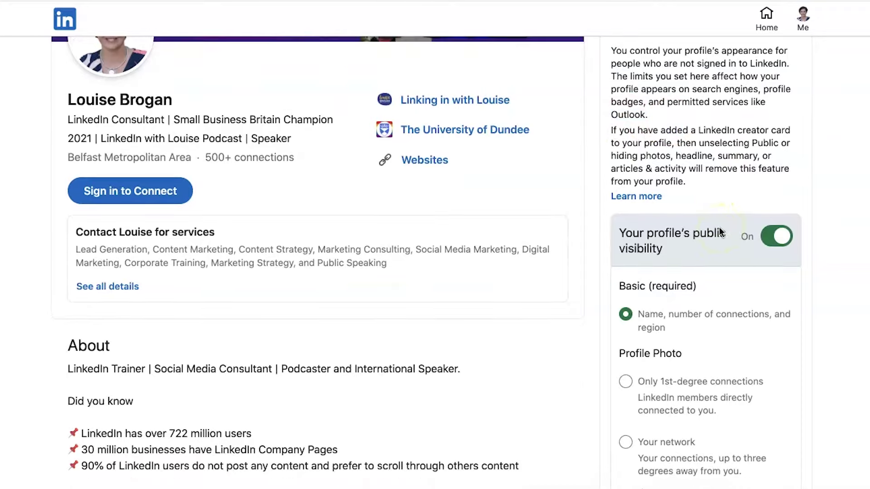
drag(792, 131, 696, 130)
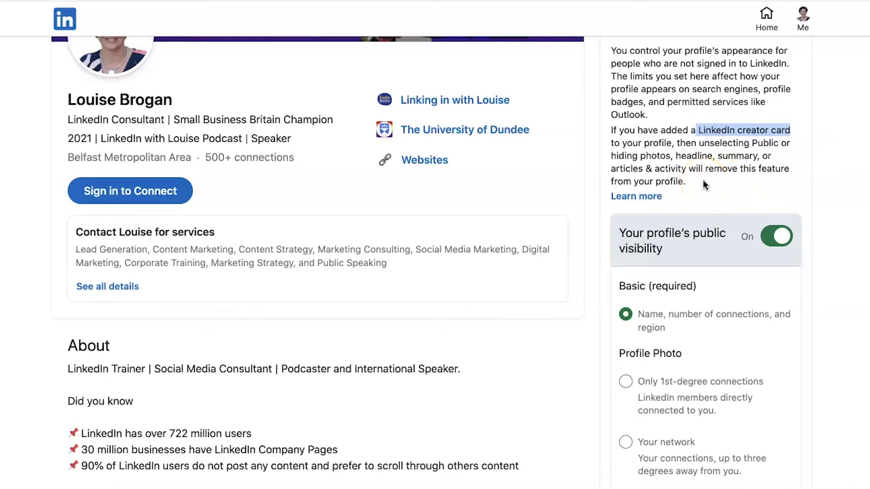
scroll(703, 180, down, 3)
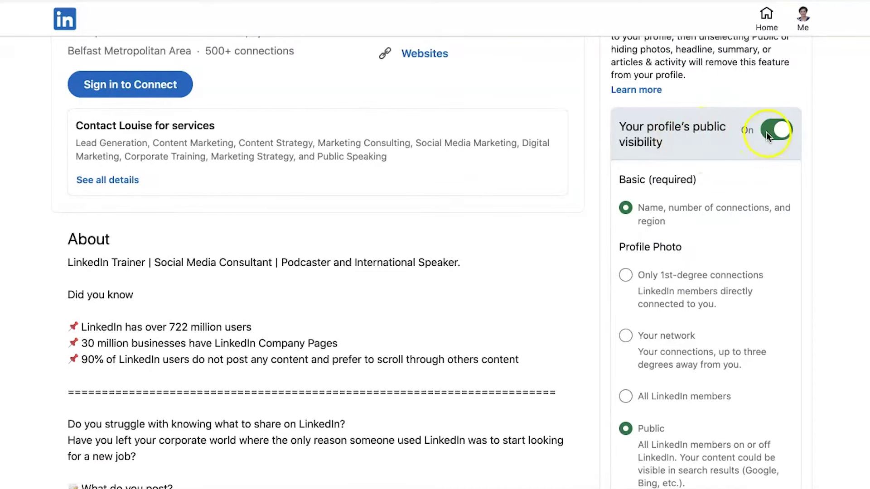
- Scroll to the Profile Photo options and review the 1st-degree connections description
scroll(746, 188, down, 3)
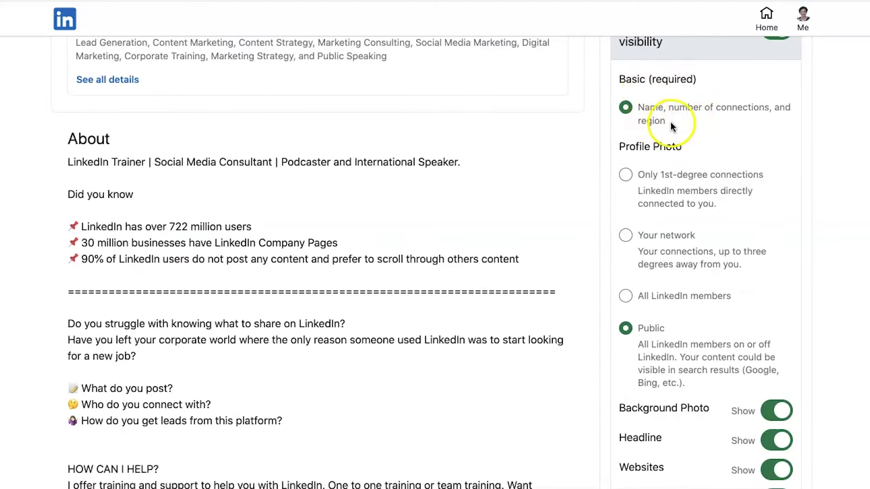
scroll(682, 126, down, 1)
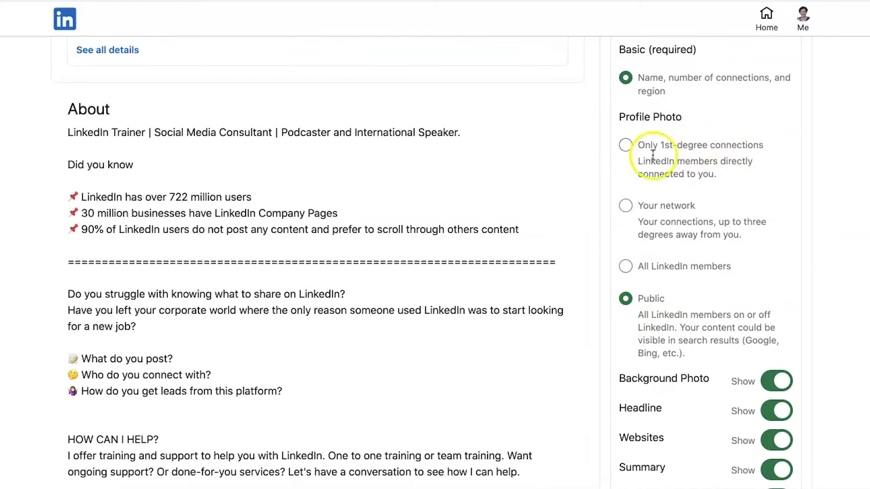
drag(721, 174, 635, 160)
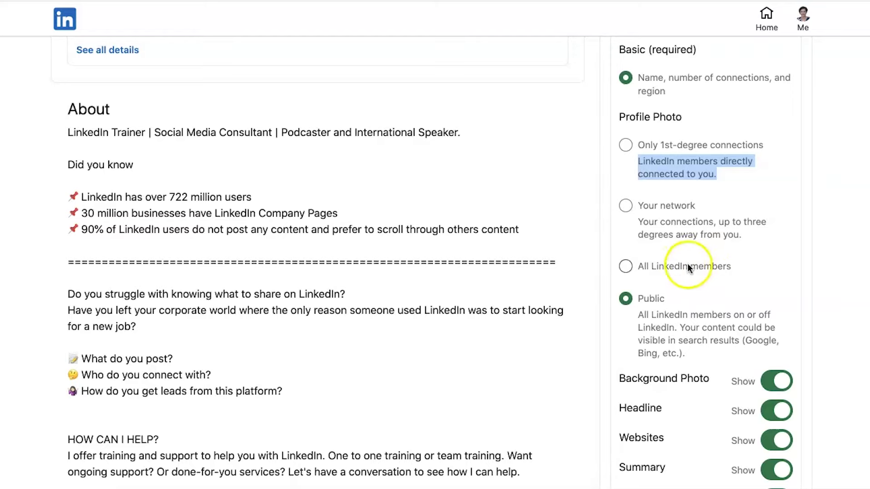
- Scroll through the section toggles such as Background Photo, Headline and Websites, then back up
scroll(694, 304, down, 5)
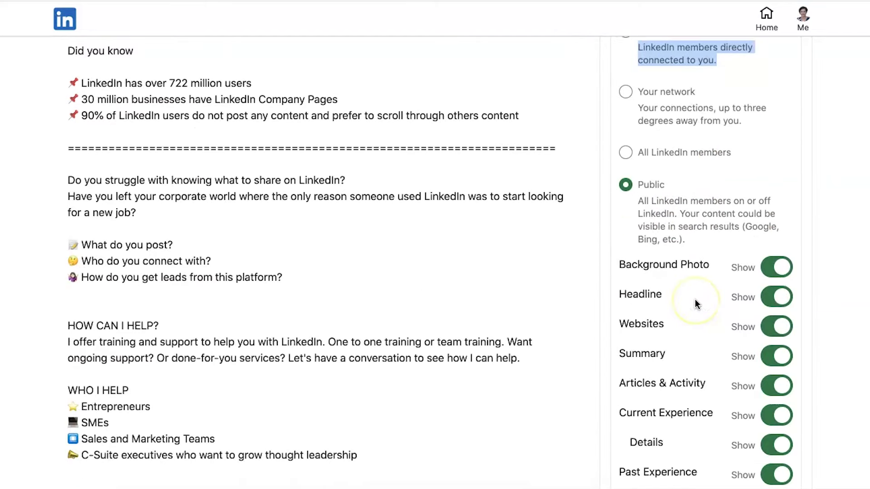
scroll(697, 303, down, 3)
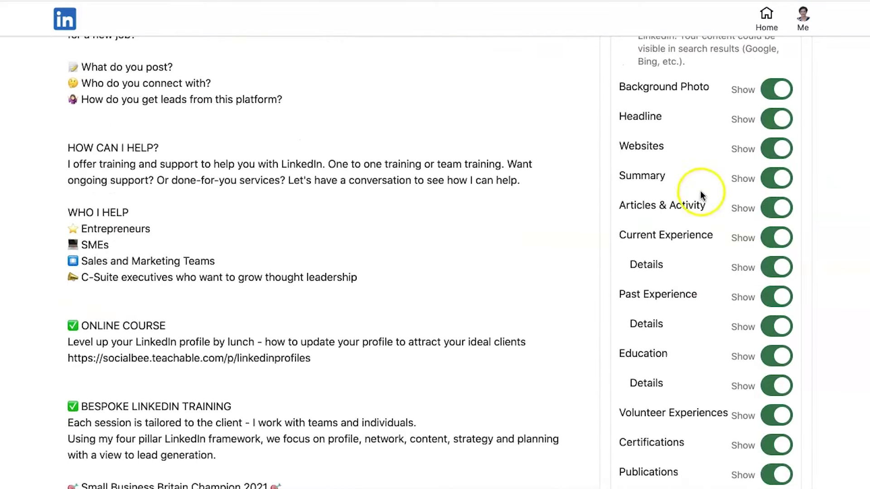
scroll(710, 372, down, 5)
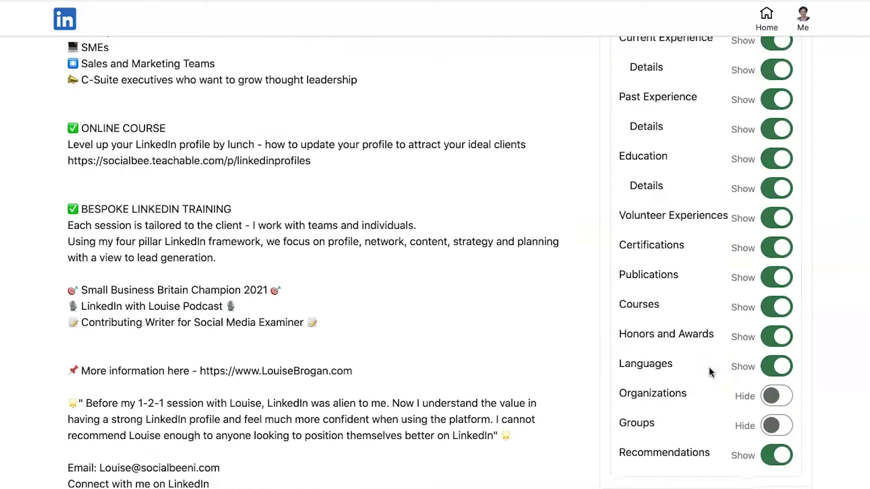
scroll(710, 371, down, 1)
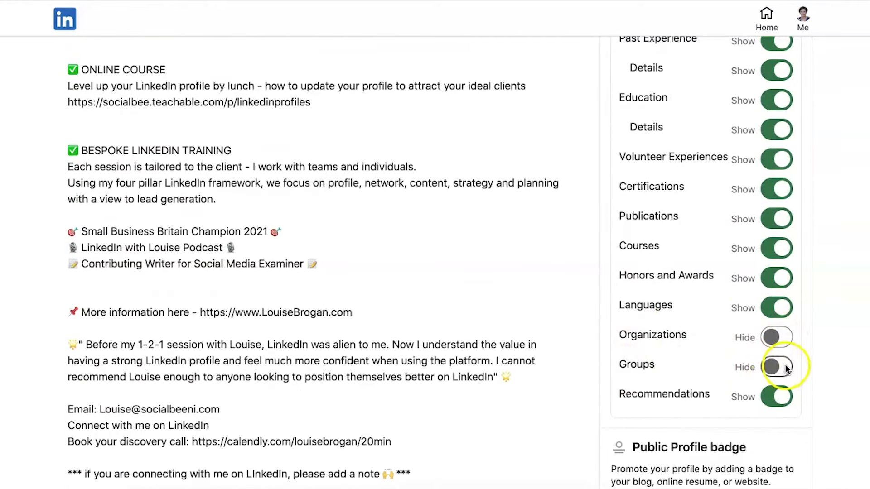
scroll(687, 400, up, 1)
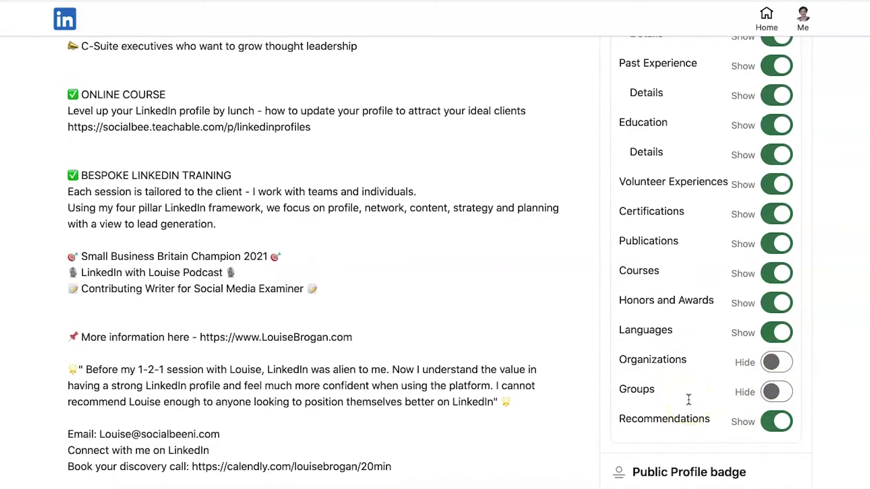
scroll(718, 290, up, 3)
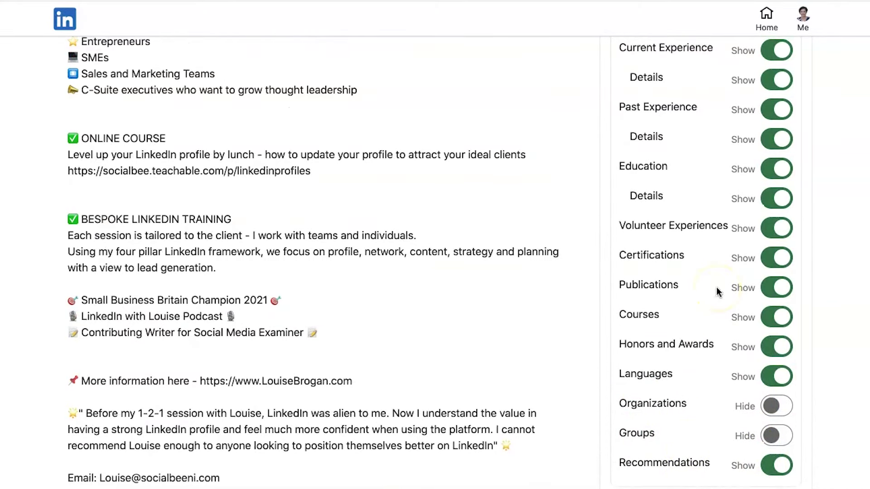
scroll(717, 291, up, 3)
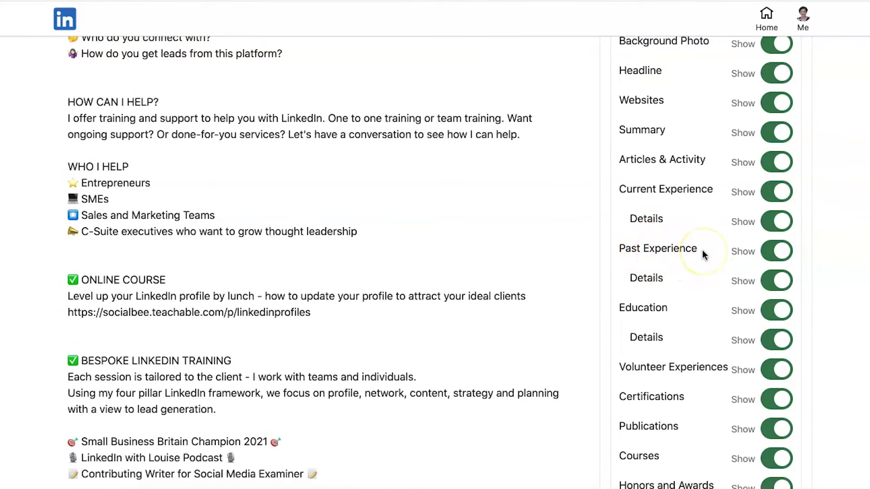
scroll(704, 255, up, 4)
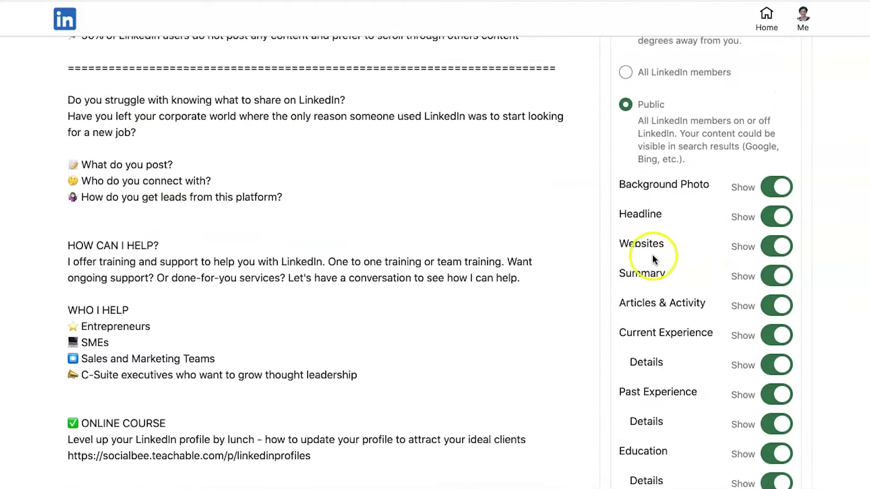
scroll(678, 248, up, 4)
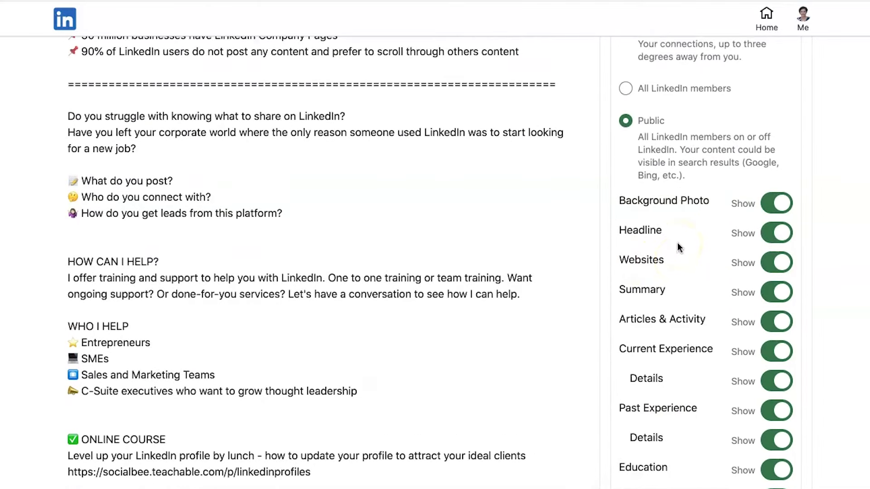
- Return to the Profile Photo options and review the Your network option's description
scroll(678, 247, down, 2)
scroll(678, 243, down, 12)
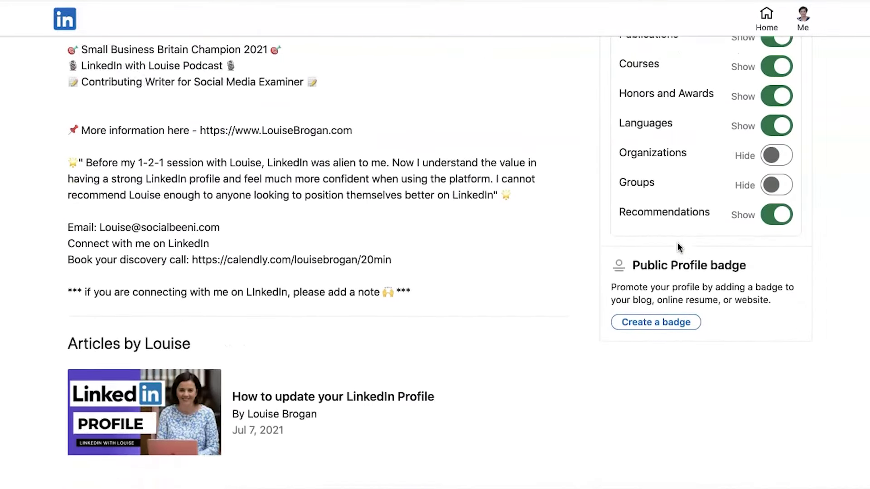
scroll(678, 243, up, 10)
scroll(678, 243, up, 10)
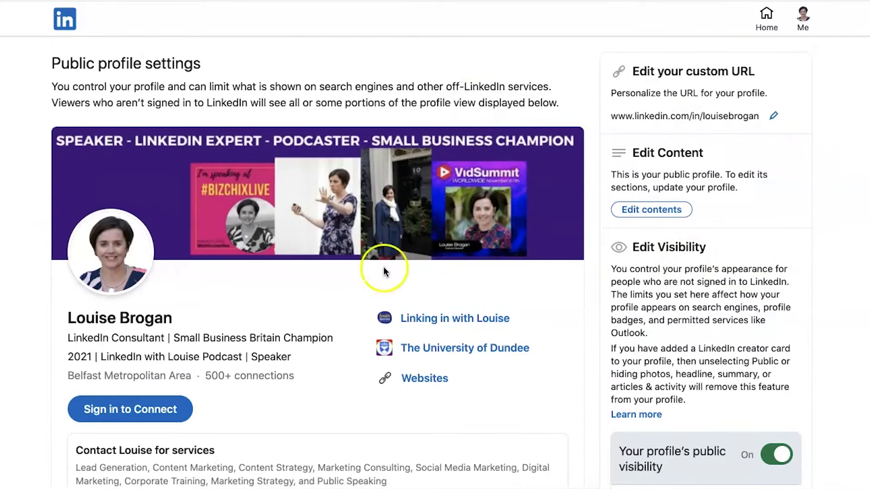
scroll(681, 336, down, 10)
drag(742, 271, 640, 259)
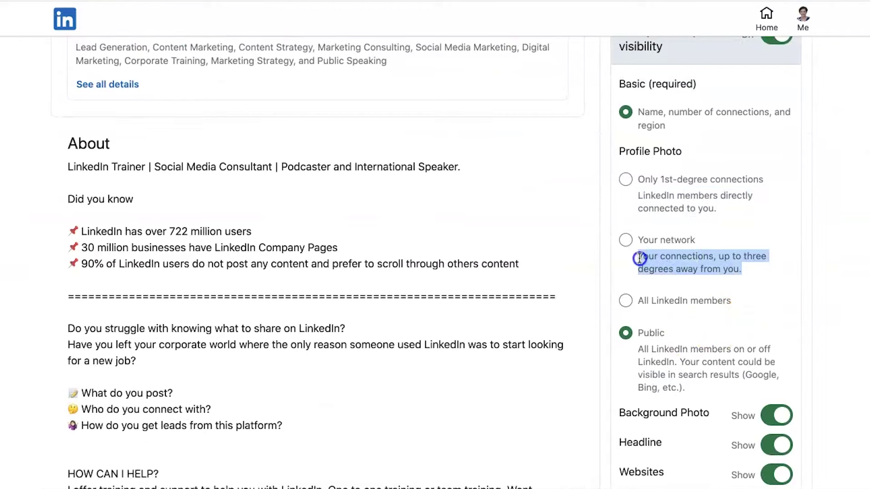
click(754, 276)
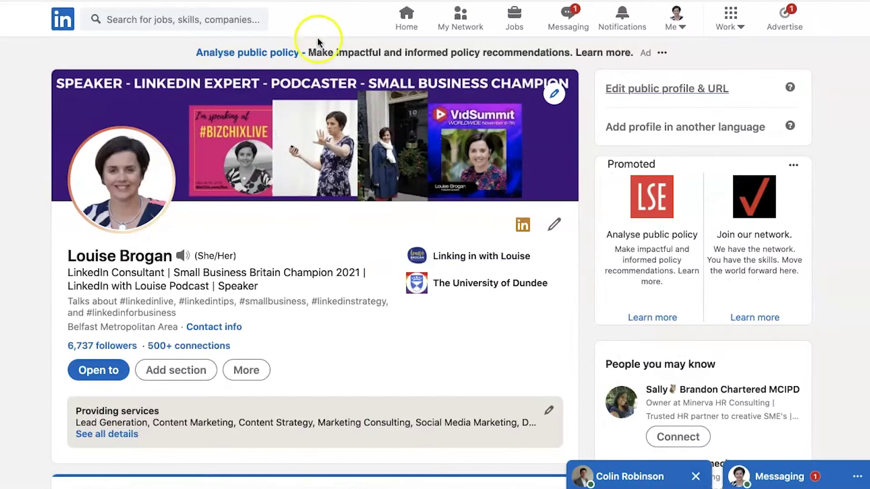
- Go to the home feed and scroll to the work–life post
click(406, 15)
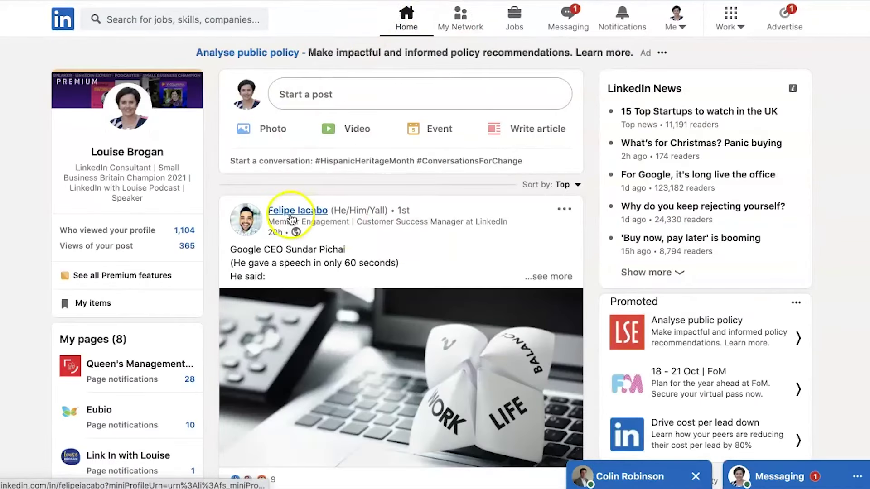
mouse_move(278, 217)
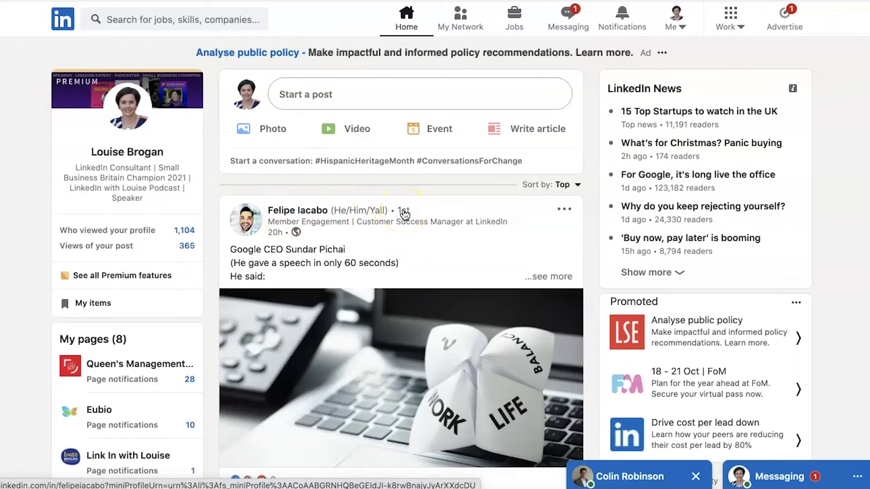
scroll(405, 215, down, 8)
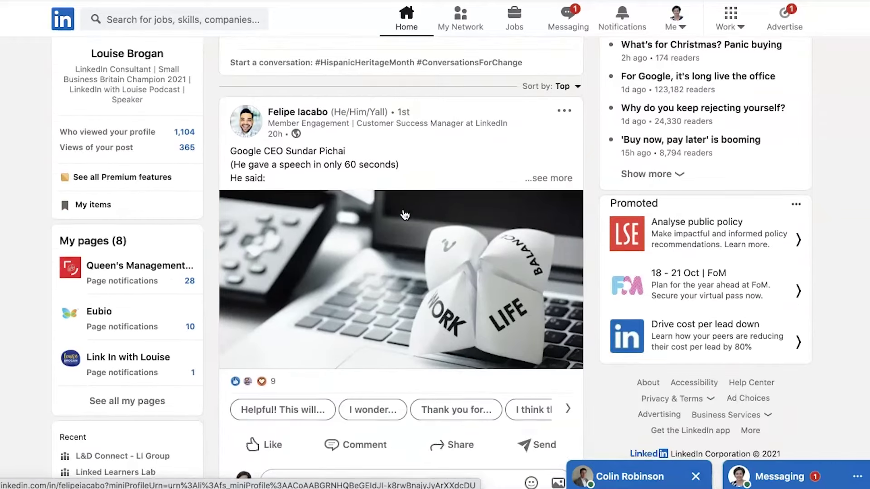
scroll(402, 214, down, 2)
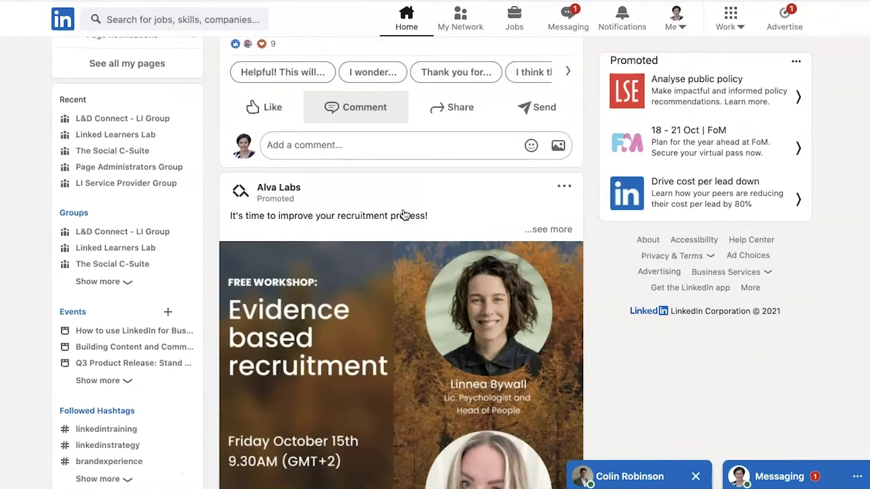
scroll(404, 214, up, 3)
- Open the post's 9 reactions list, scroll through it, and close it
click(274, 150)
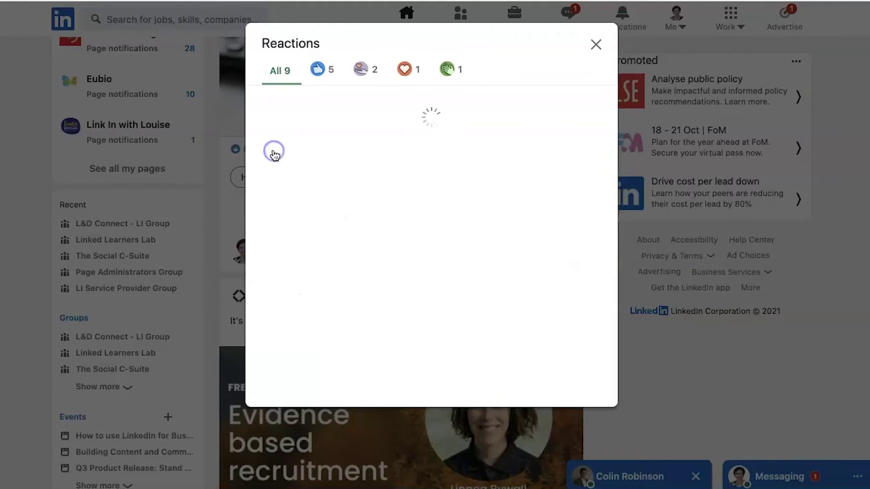
click(354, 136)
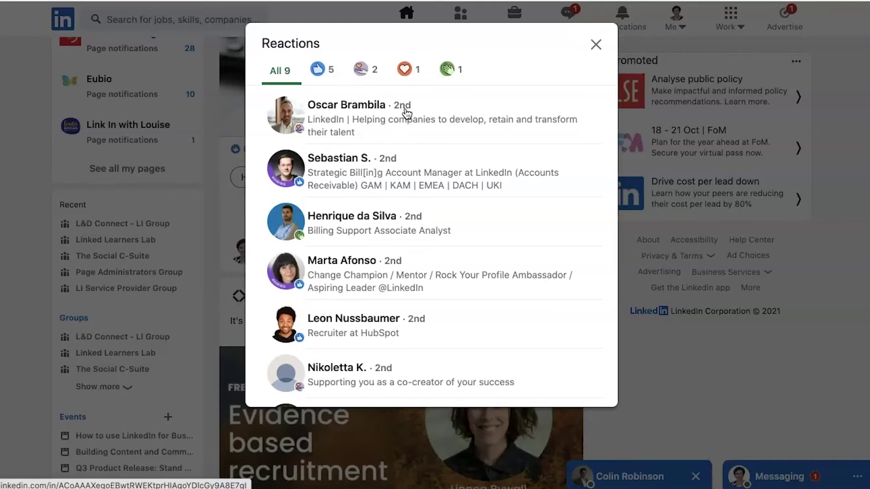
scroll(440, 250, down, 3)
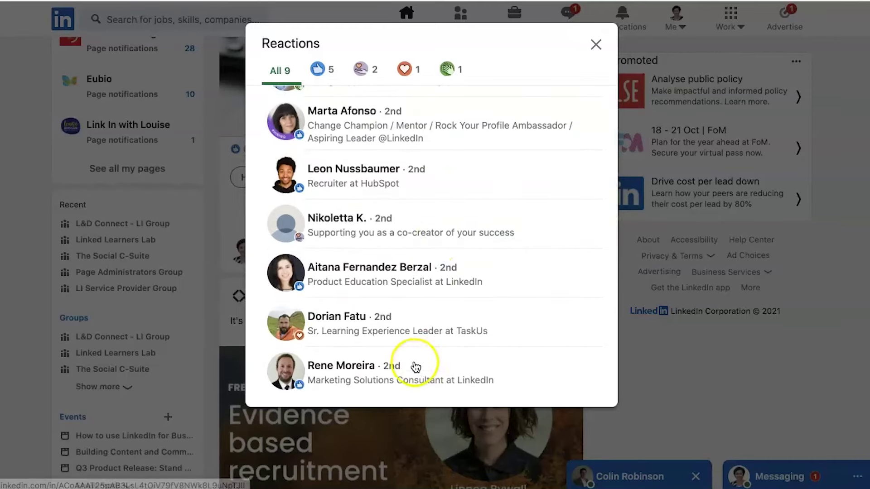
scroll(499, 229, up, 3)
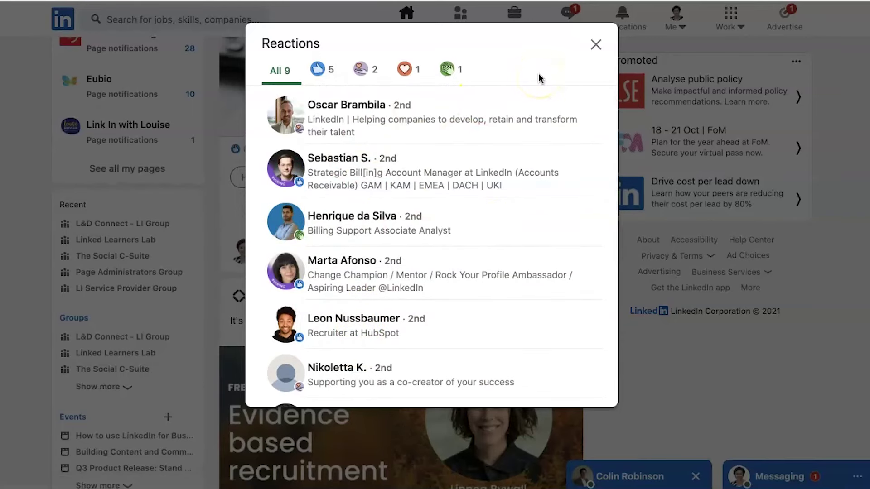
click(596, 44)
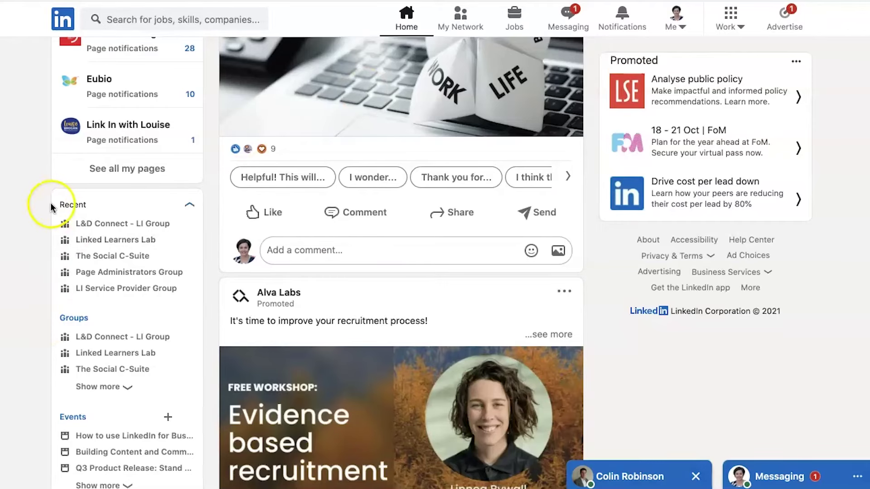
- Reopen the public profile settings from your sidebar name and check Profile Photo is set to Public
scroll(26, 194, up, 7)
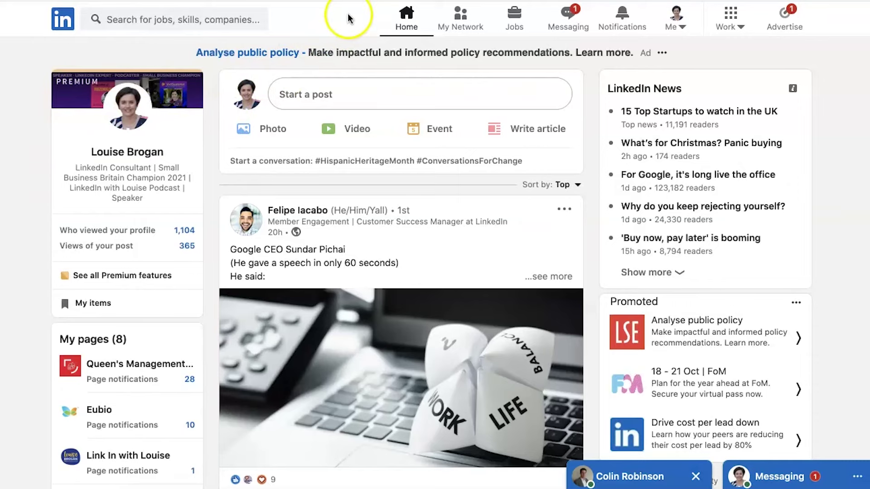
click(126, 153)
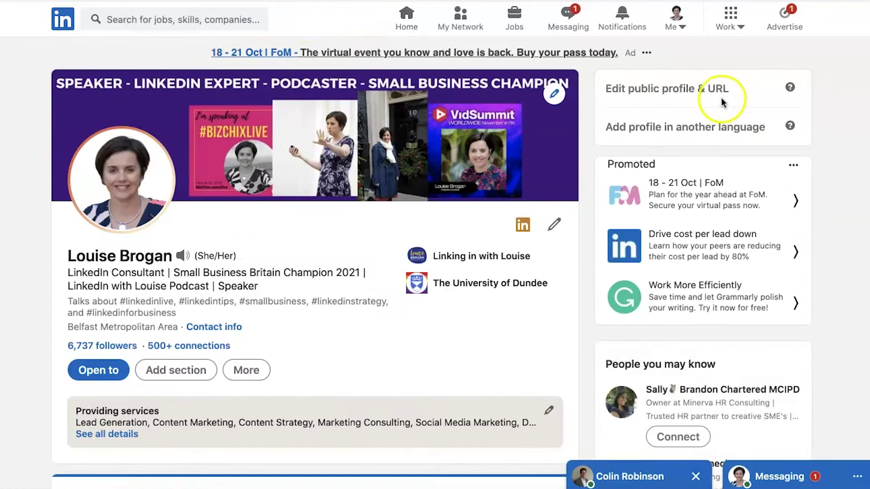
click(705, 92)
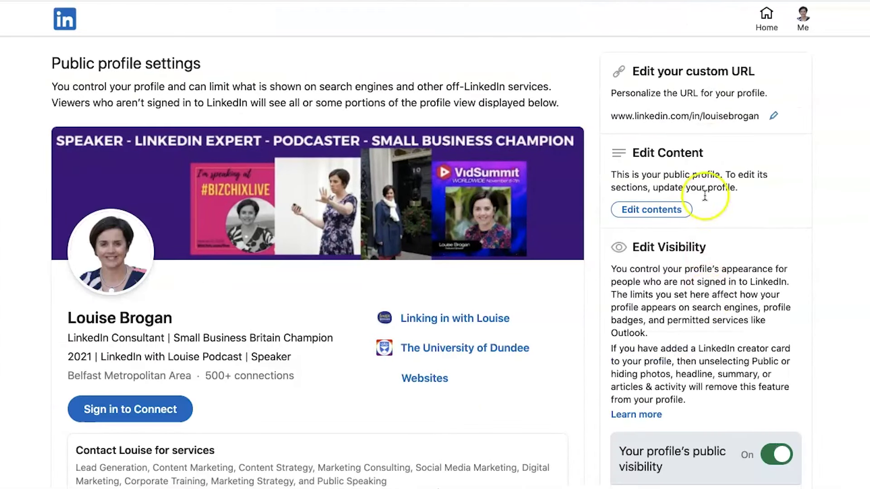
scroll(707, 295, down, 5)
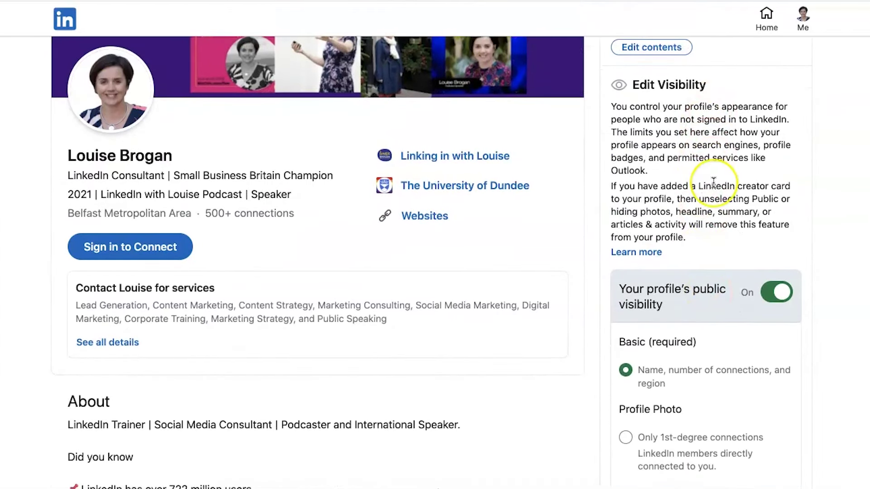
scroll(716, 218, down, 5)
scroll(713, 182, down, 2)
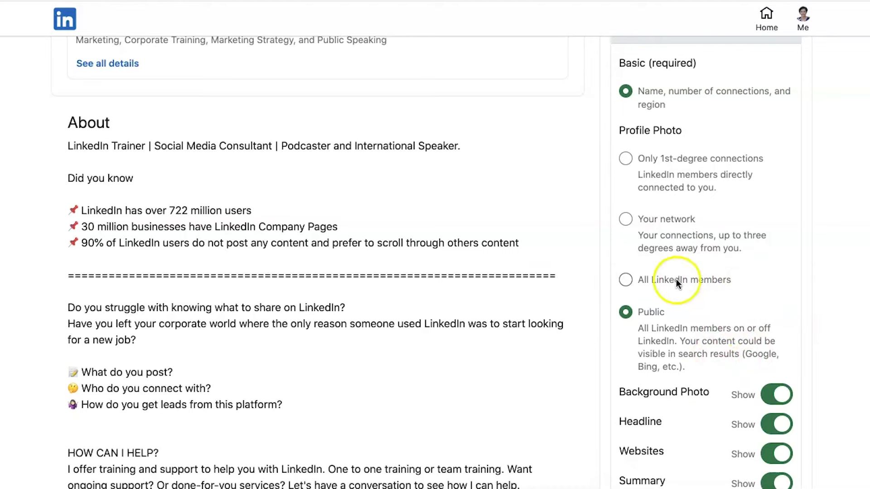
scroll(784, 132, up, 10)
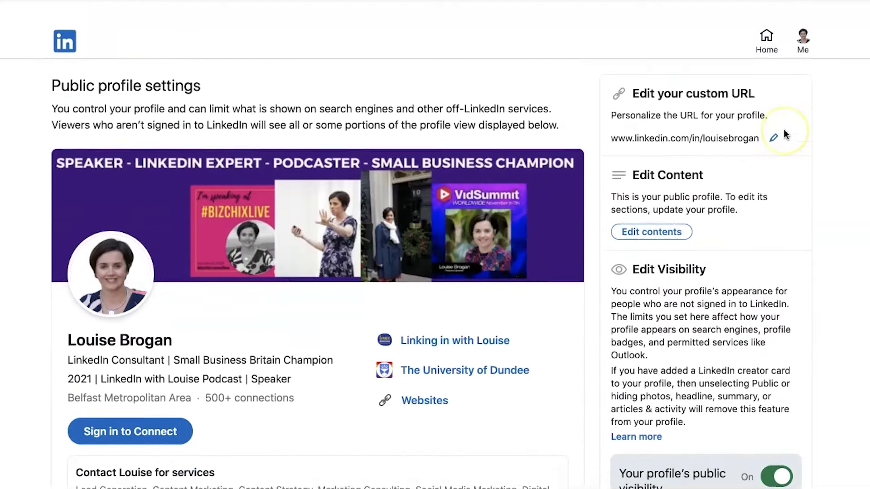